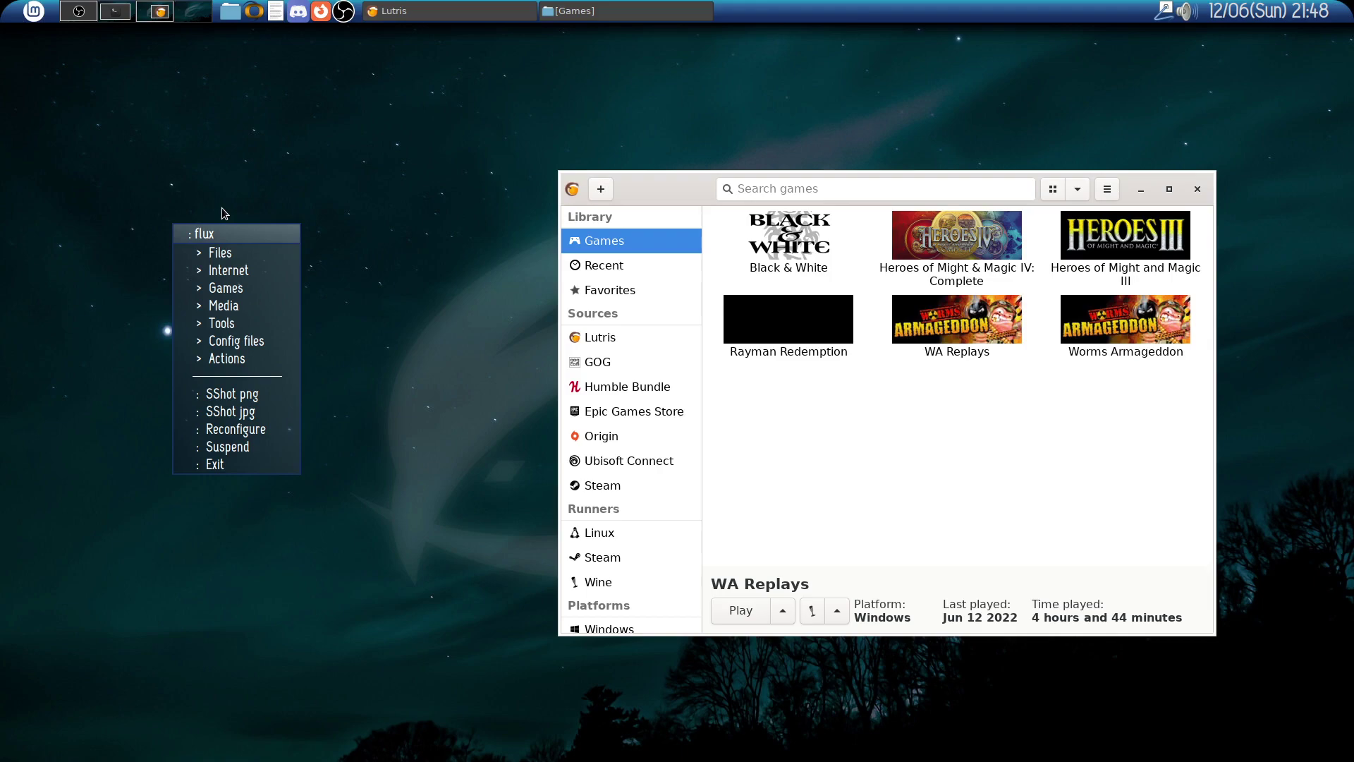
Dismiss the desktop menu and bring the Worms Armageddon replay folder window to the front
click(222, 208)
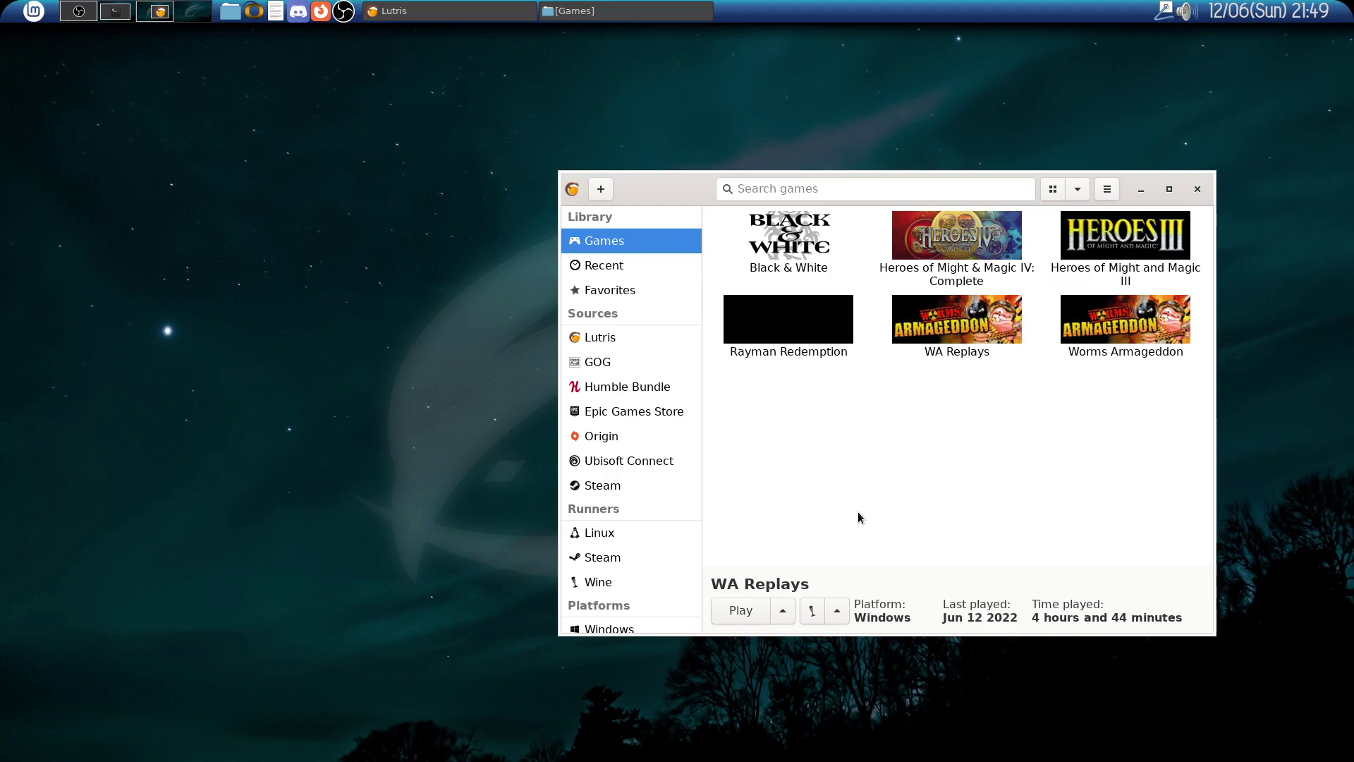
click(571, 9)
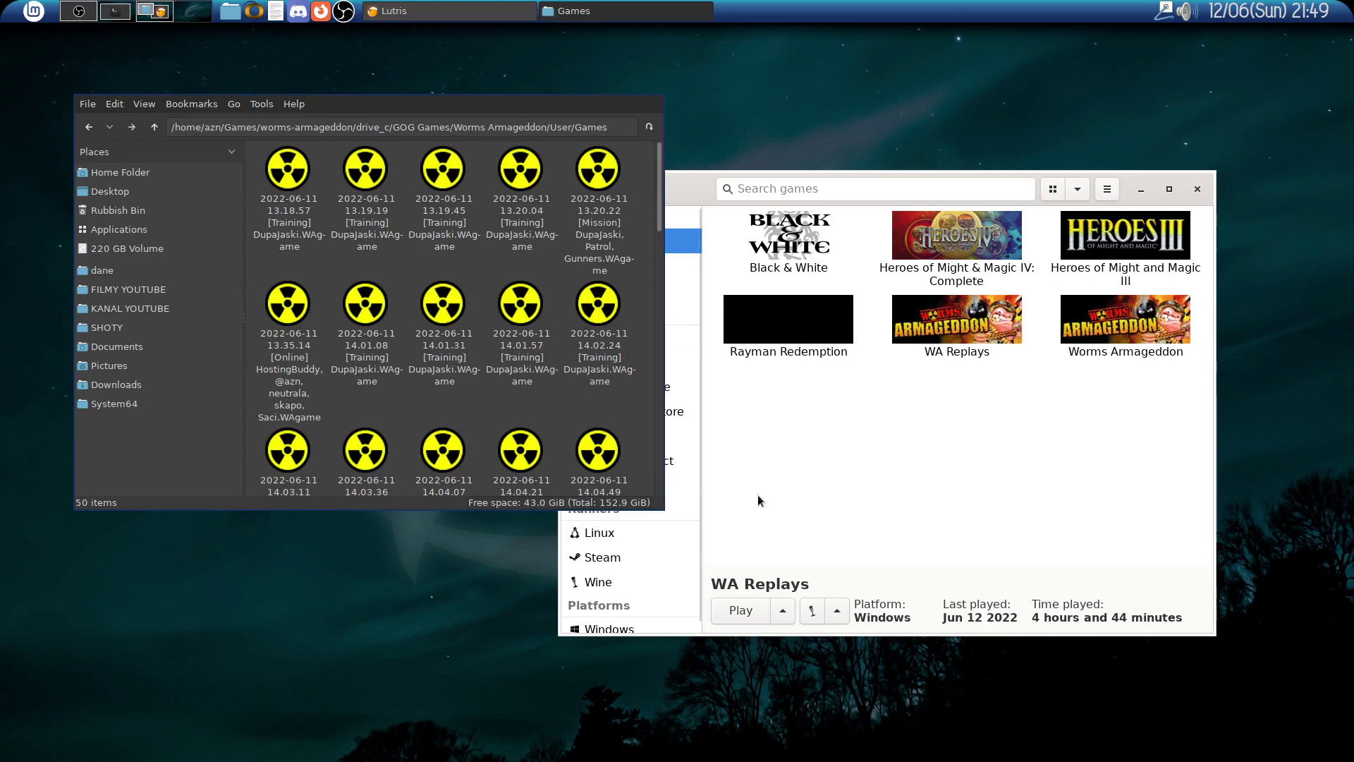
Select the 14.02.24 training replay file and open the file manager's File menu
click(599, 341)
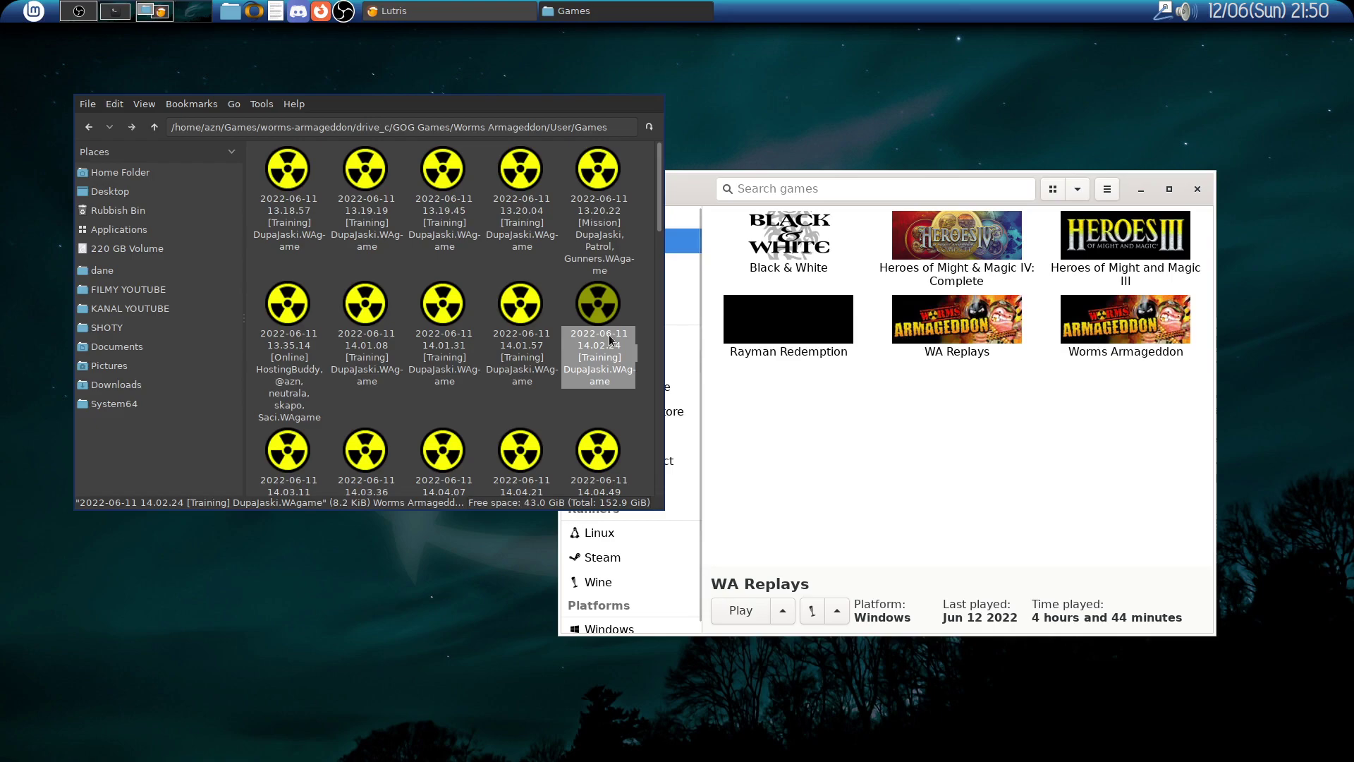
click(86, 105)
click(854, 427)
click(901, 461)
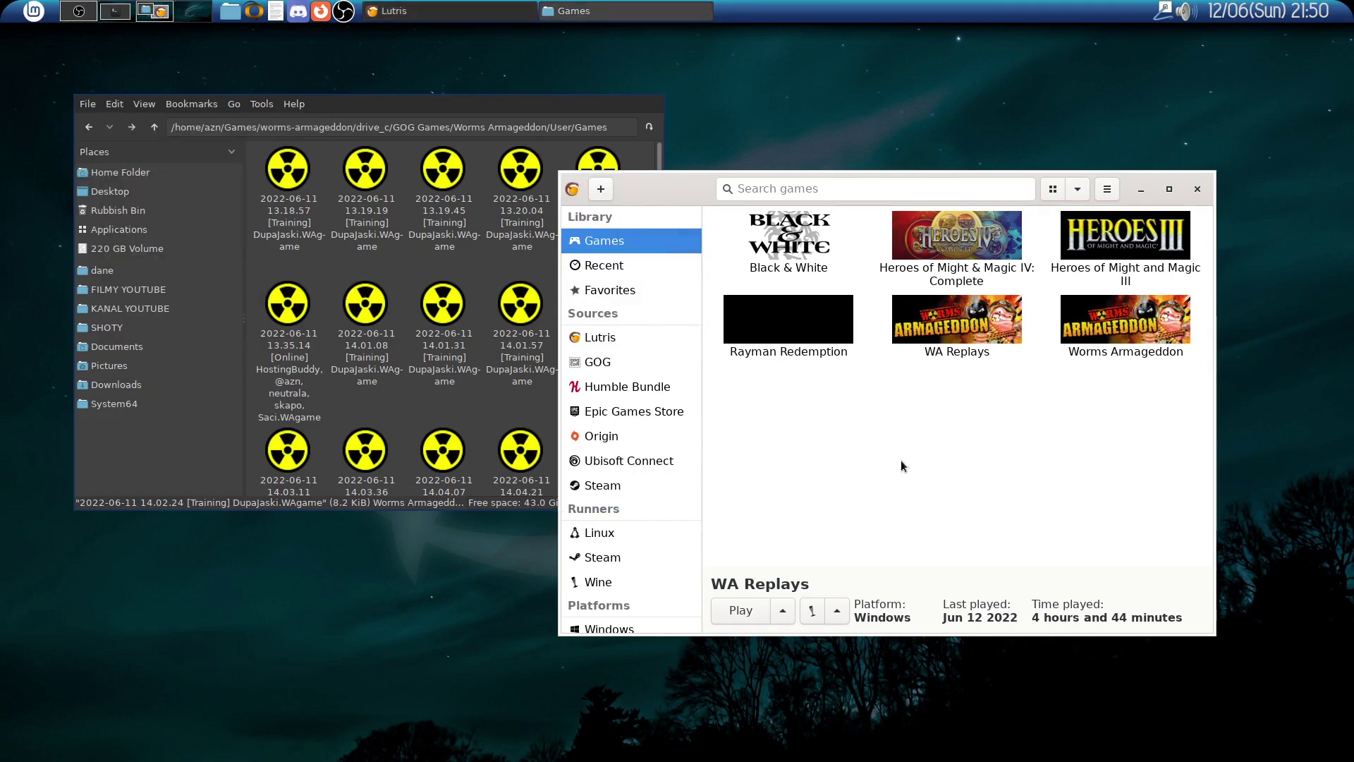
drag(955, 476, 901, 512)
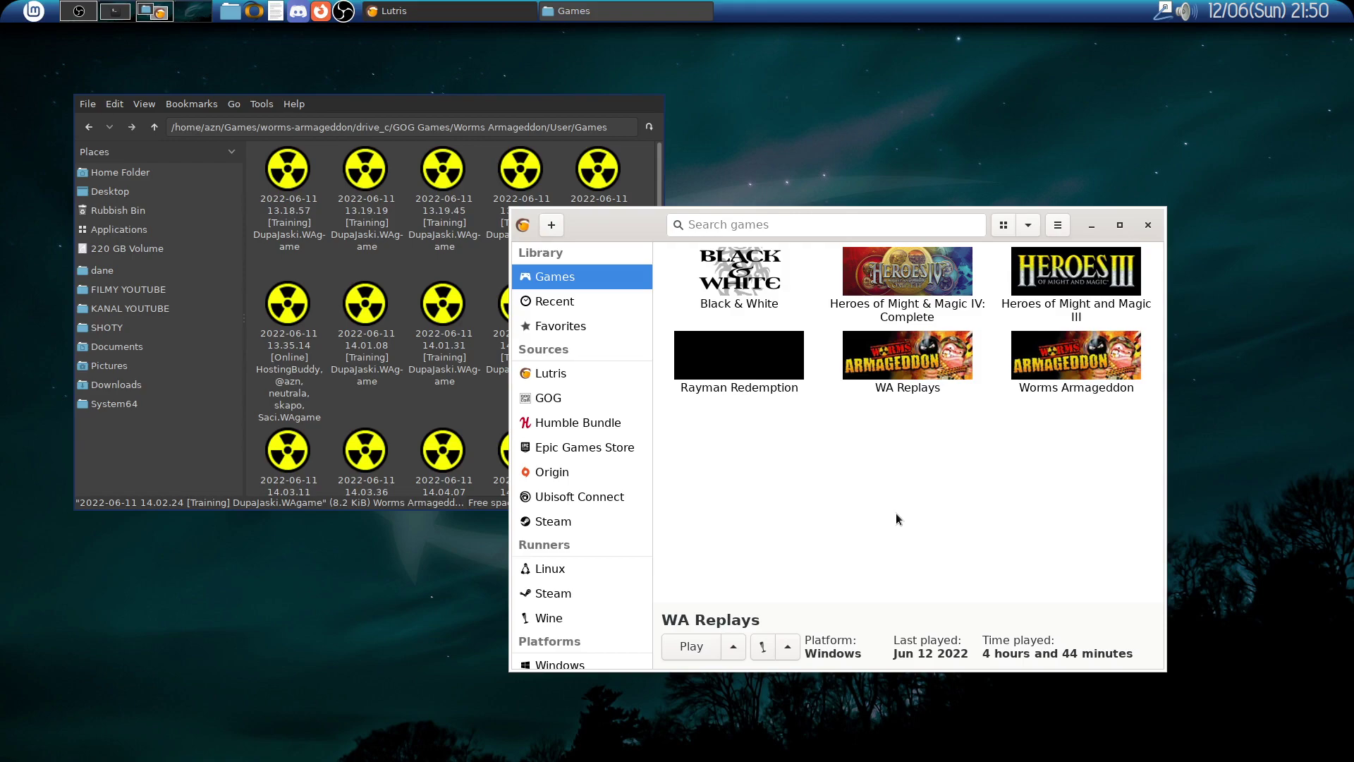
right_click(1037, 379)
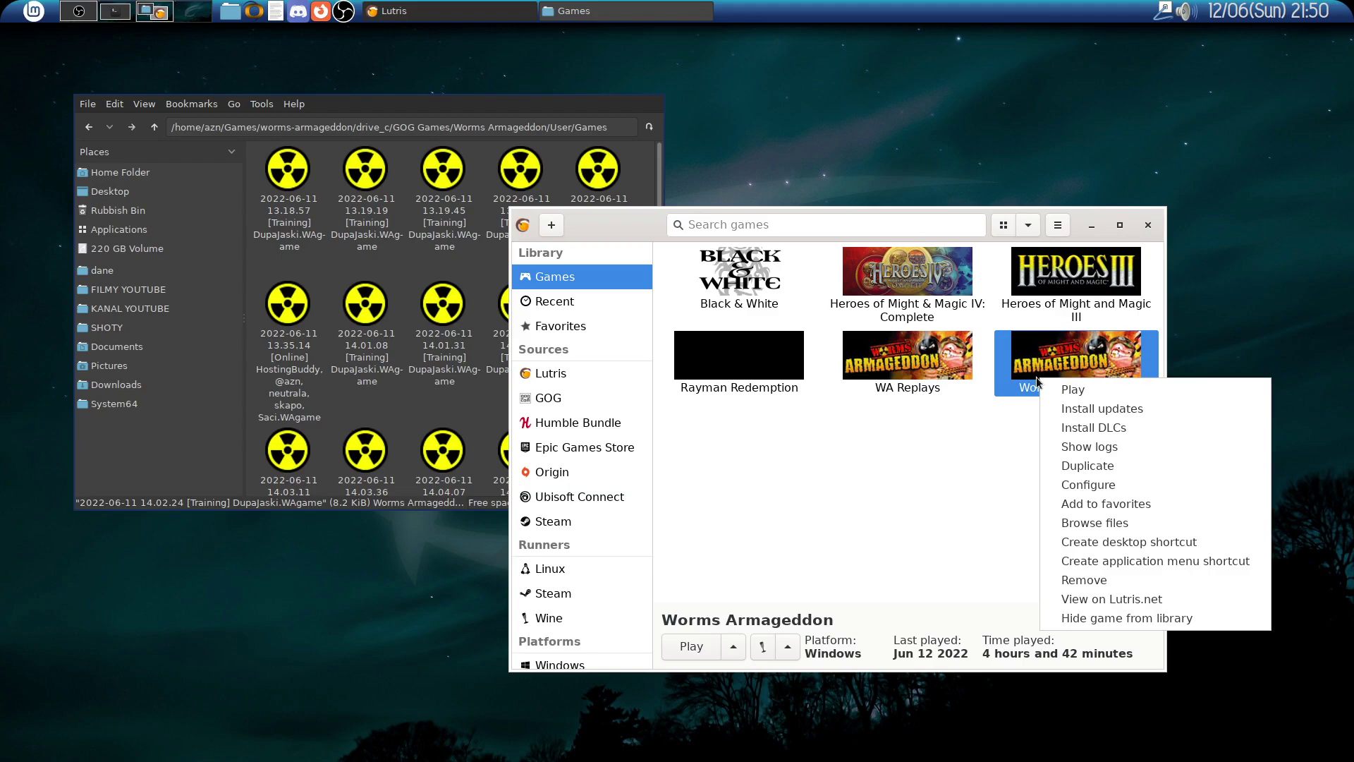
click(1146, 471)
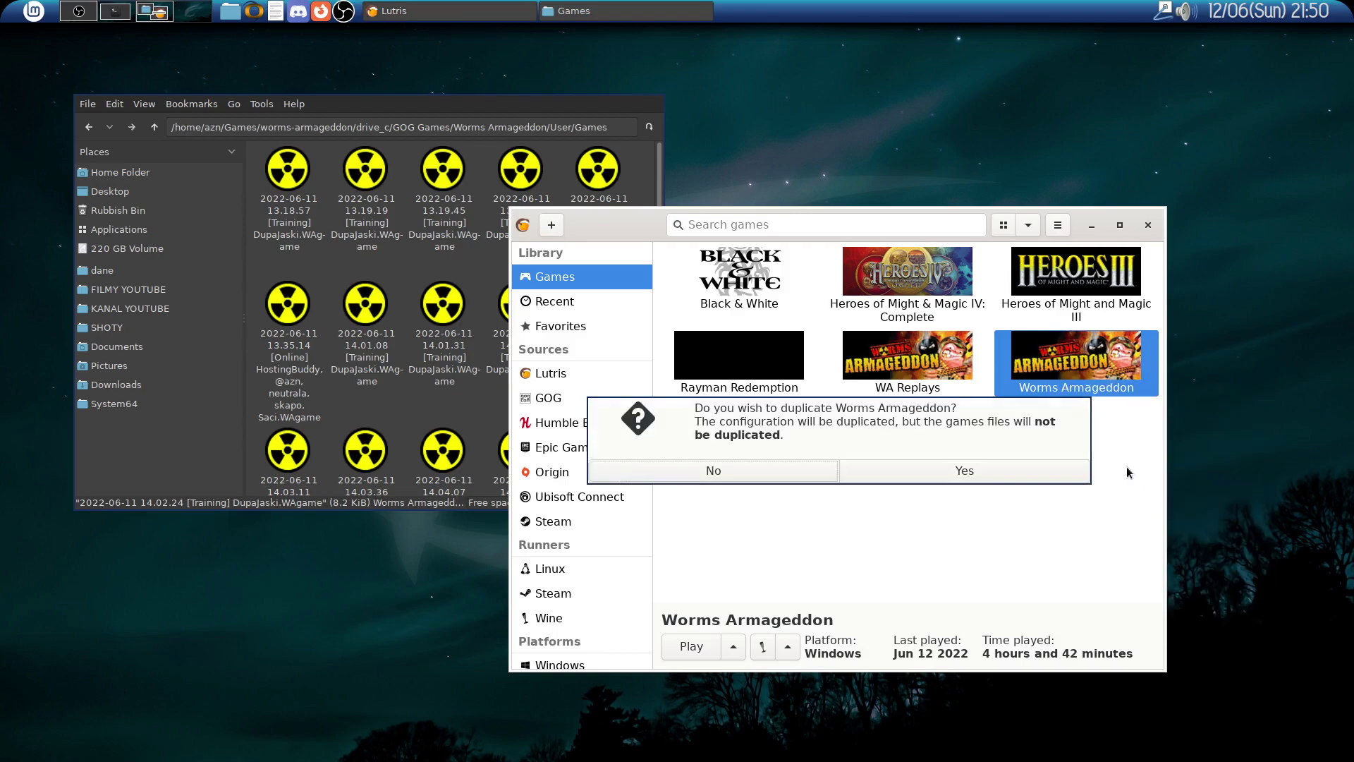
click(735, 475)
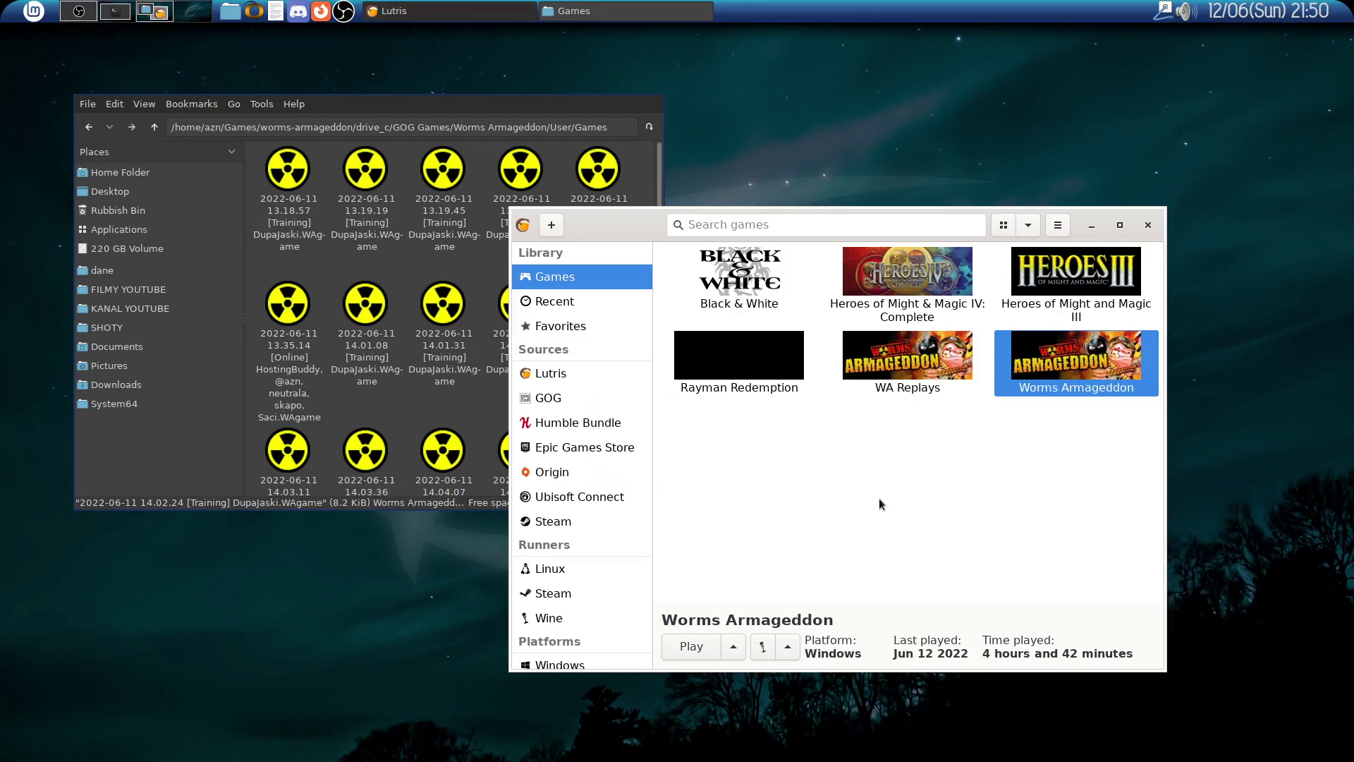
right_click(1056, 385)
click(1086, 494)
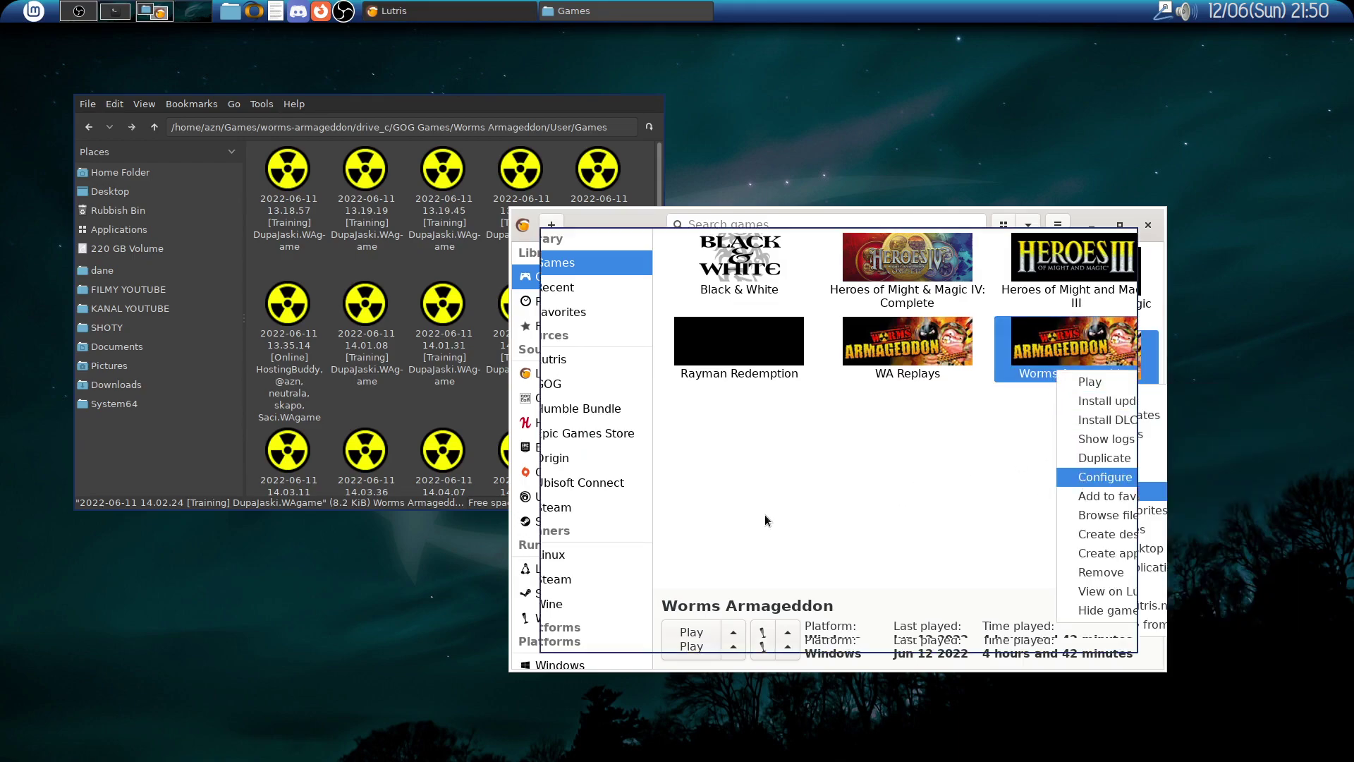
click(708, 261)
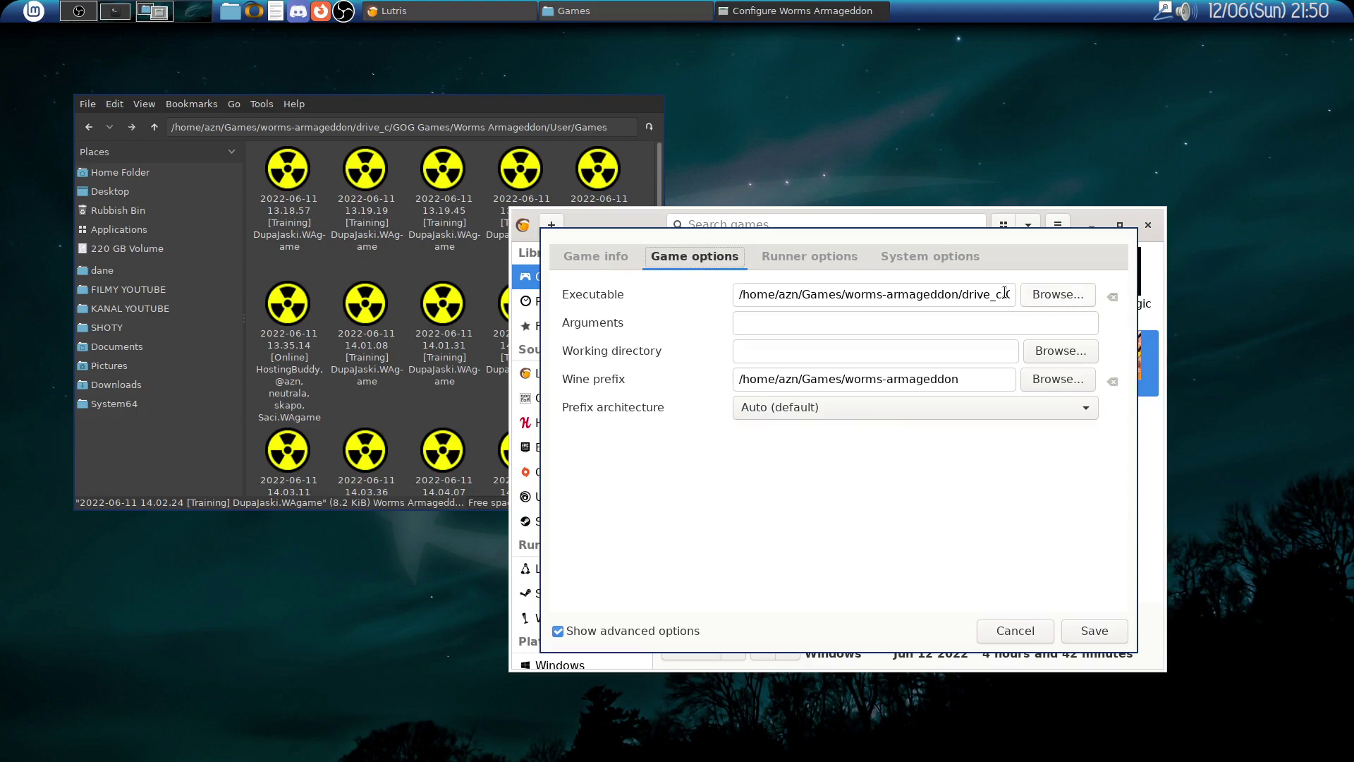
key(Tab)
drag(965, 295, 1007, 303)
click(1030, 632)
right_click(904, 371)
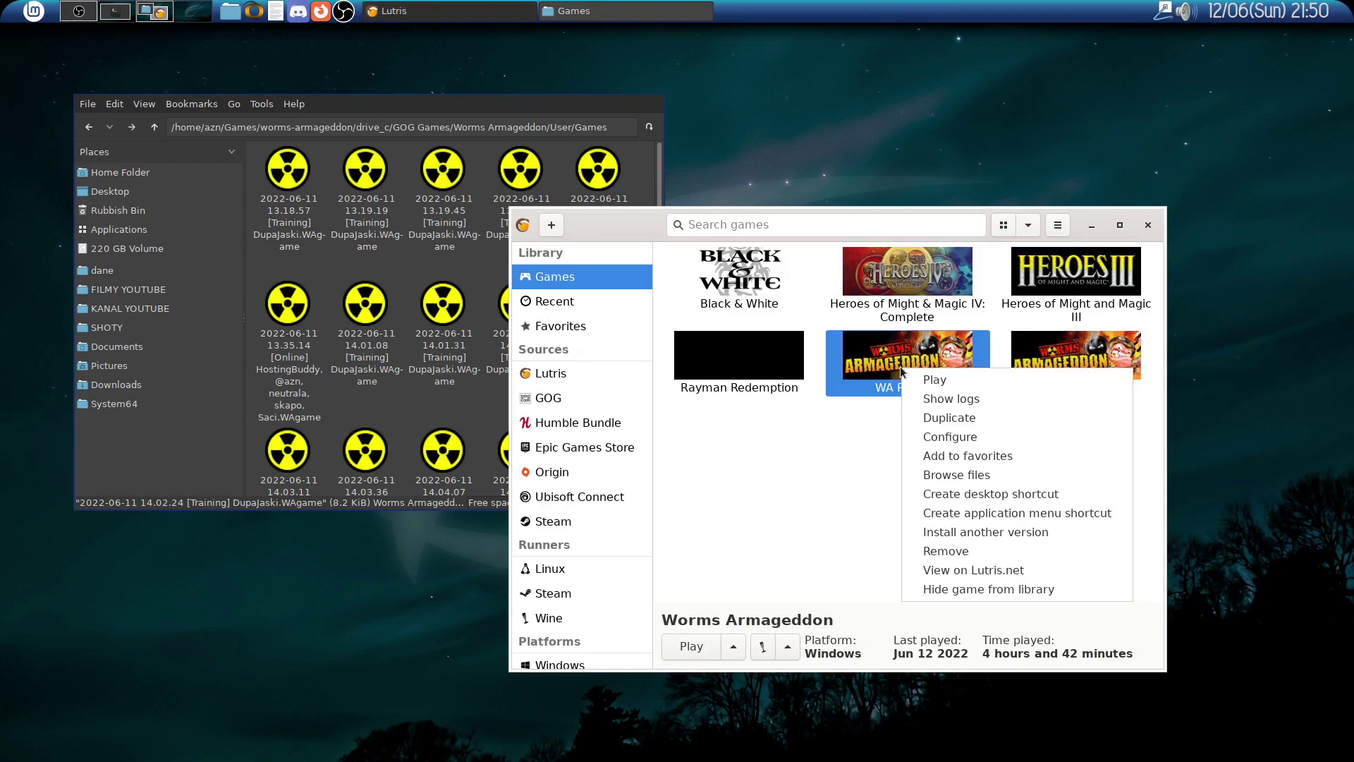
click(921, 442)
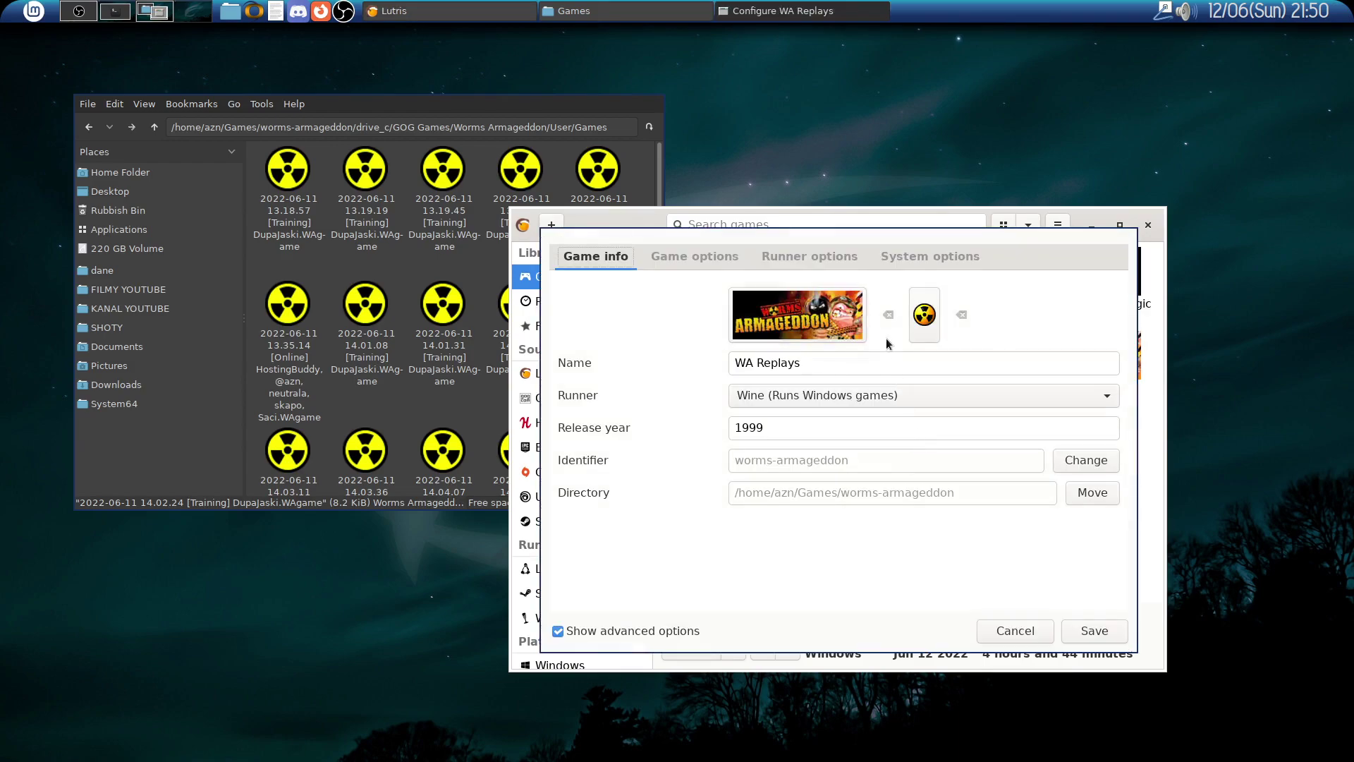
click(693, 272)
drag(920, 295, 1083, 318)
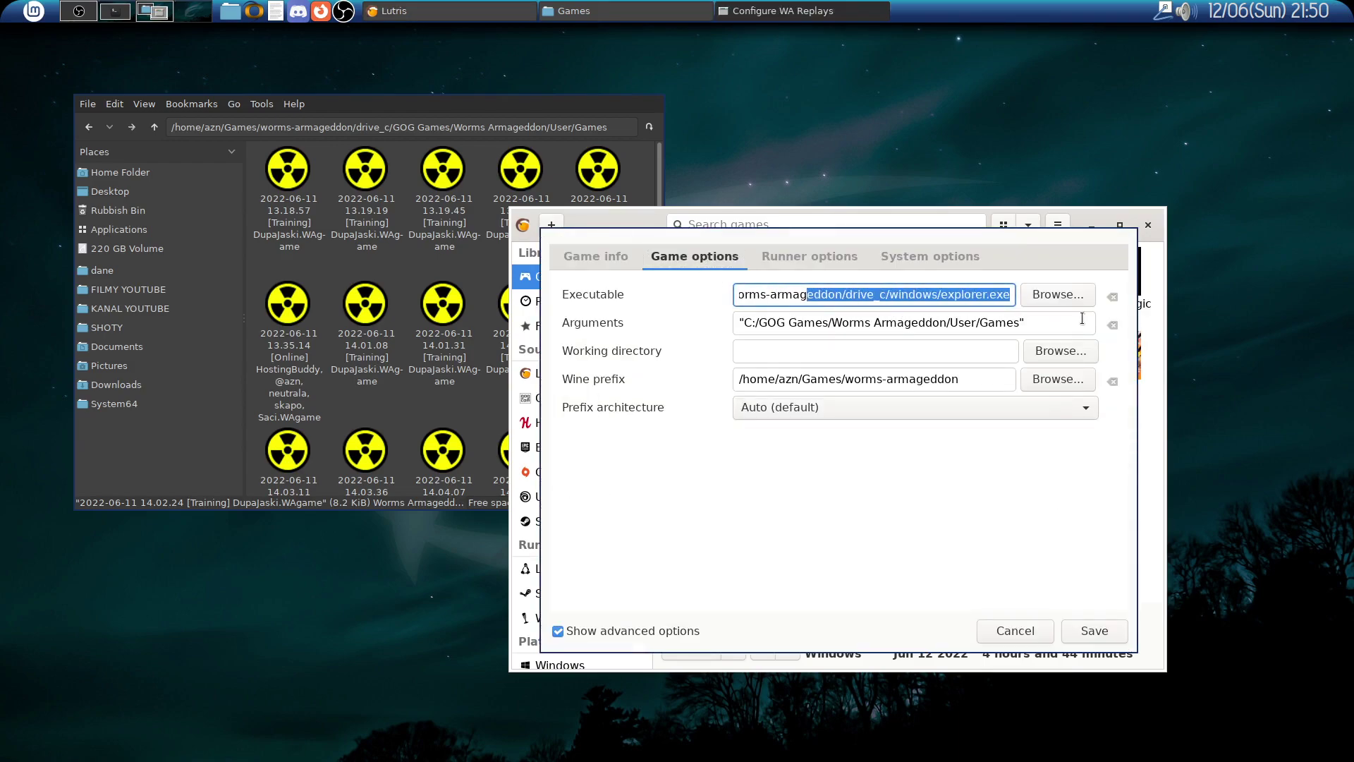
click(914, 294)
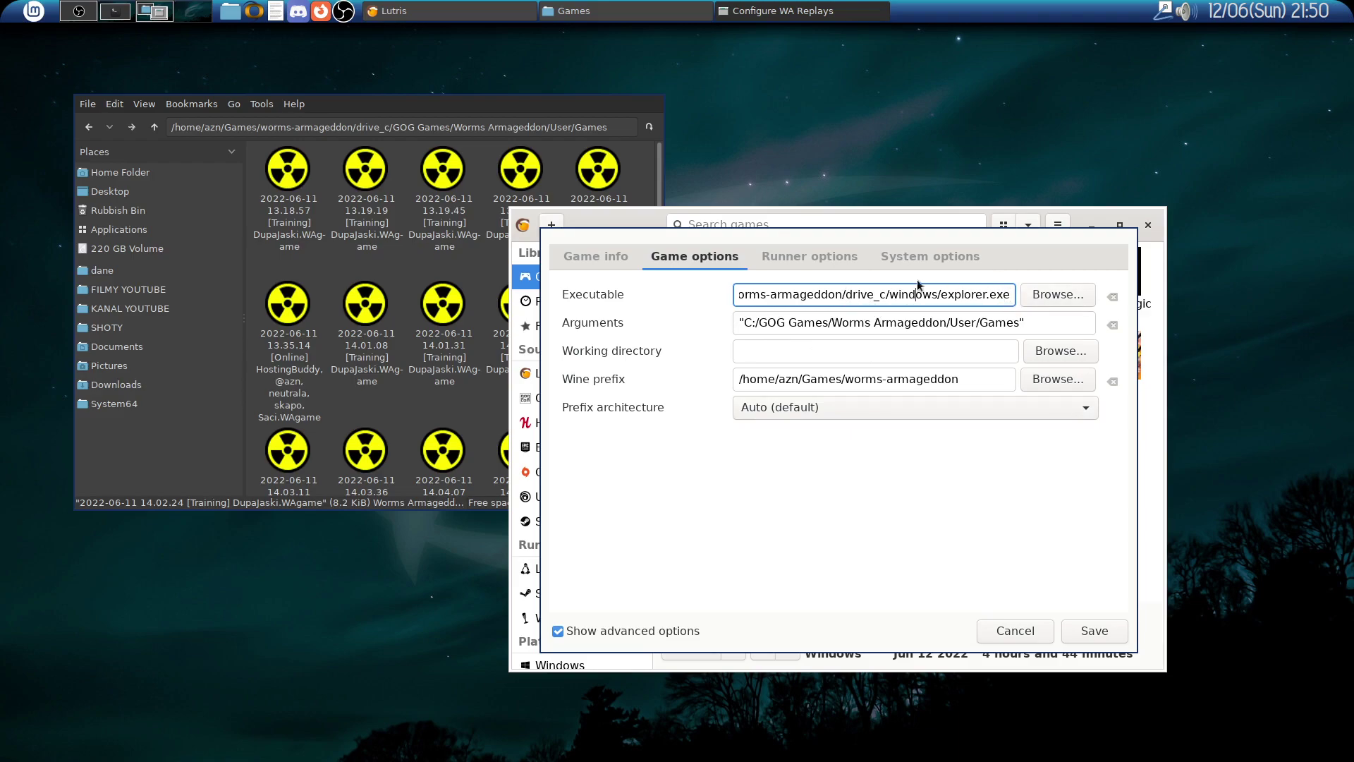
drag(757, 322, 1025, 323)
click(1024, 323)
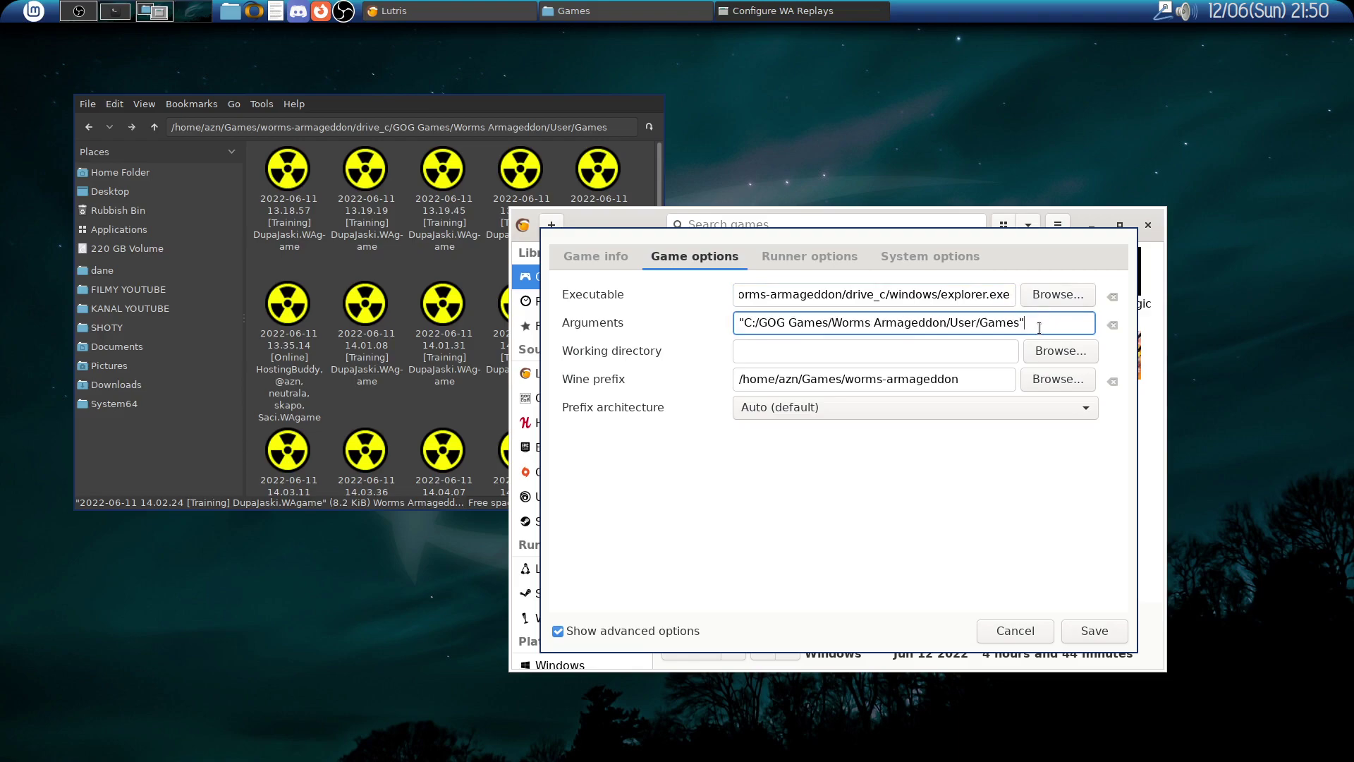
Discard the WA Replays settings changes and launch WA Replays from its context menu
click(1013, 631)
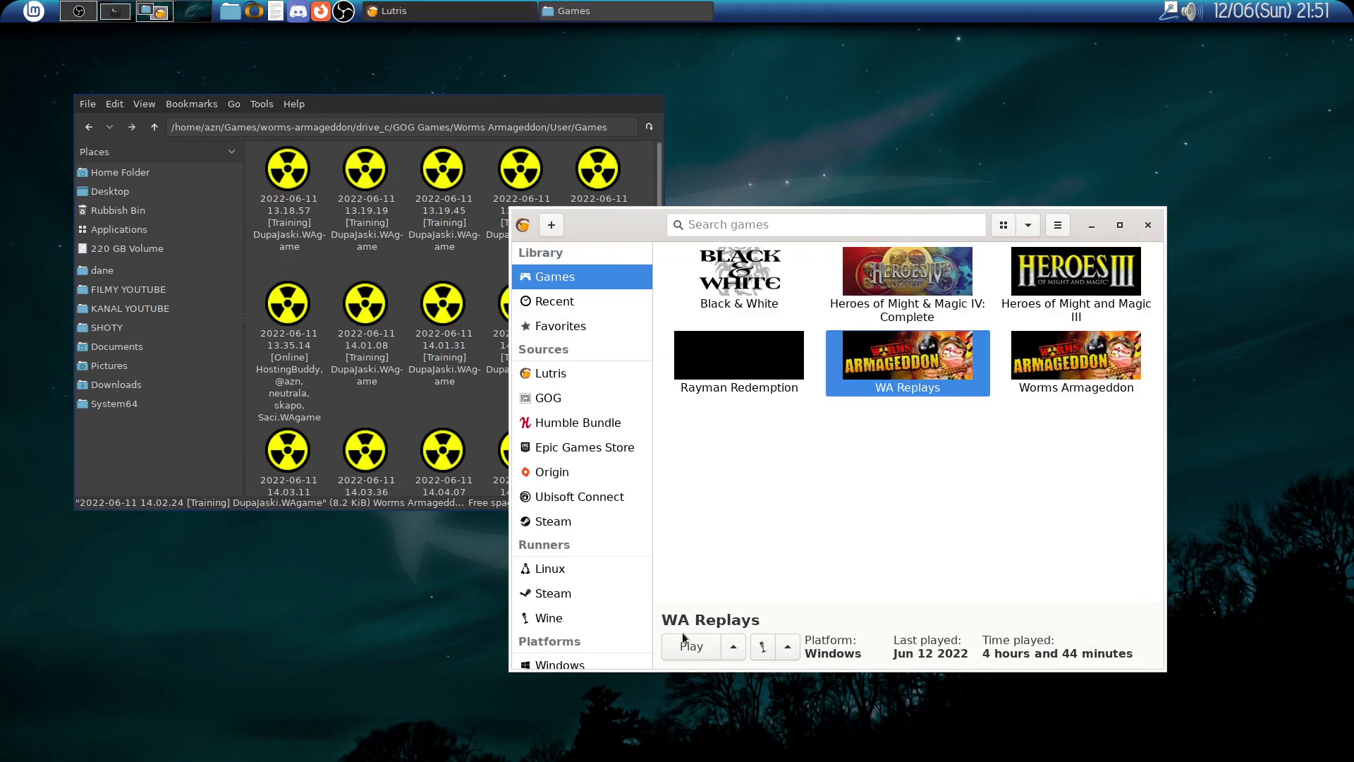
right_click(931, 362)
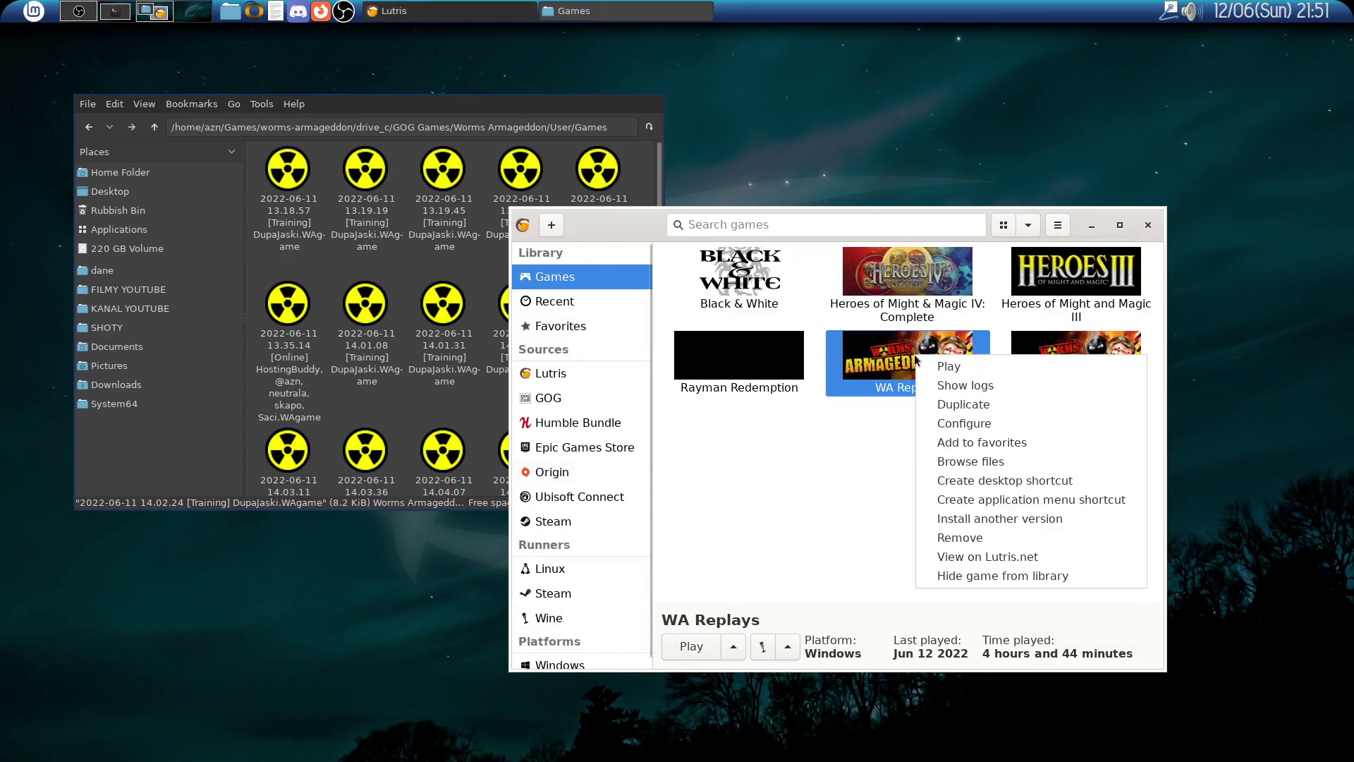
click(944, 370)
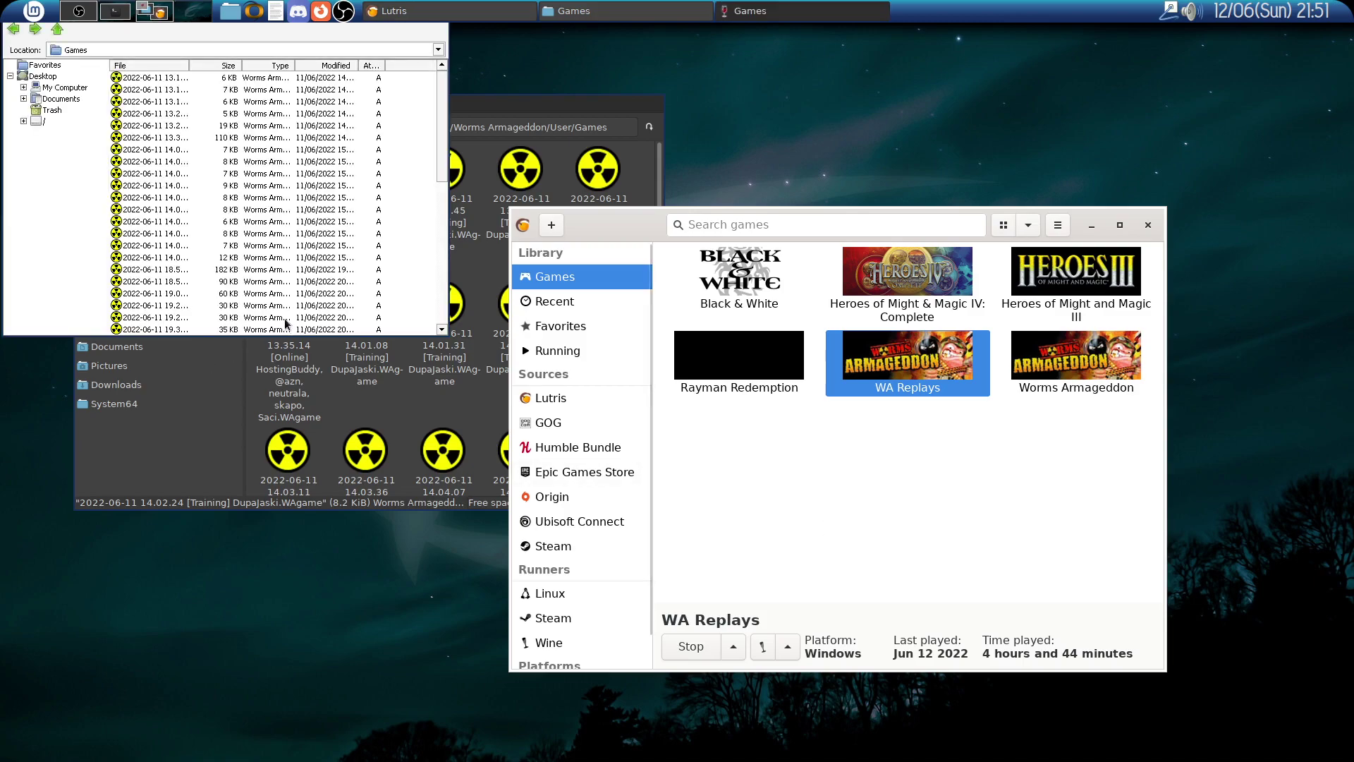
Enlarge the Wine Explorer window, widen the name column, and open the 2022-06-12 12.34.09 online replay
drag(345, 260, 633, 446)
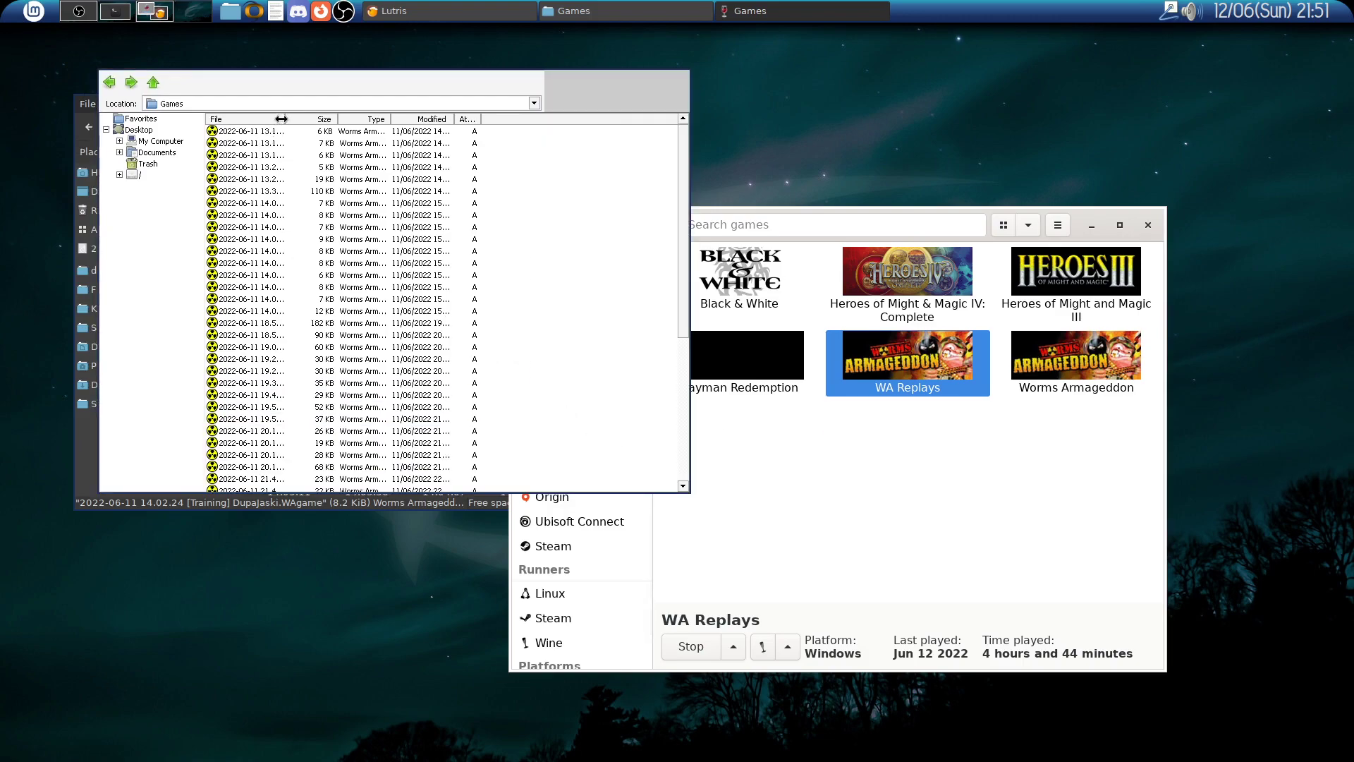
drag(285, 119, 393, 118)
scroll(399, 283, down, 7)
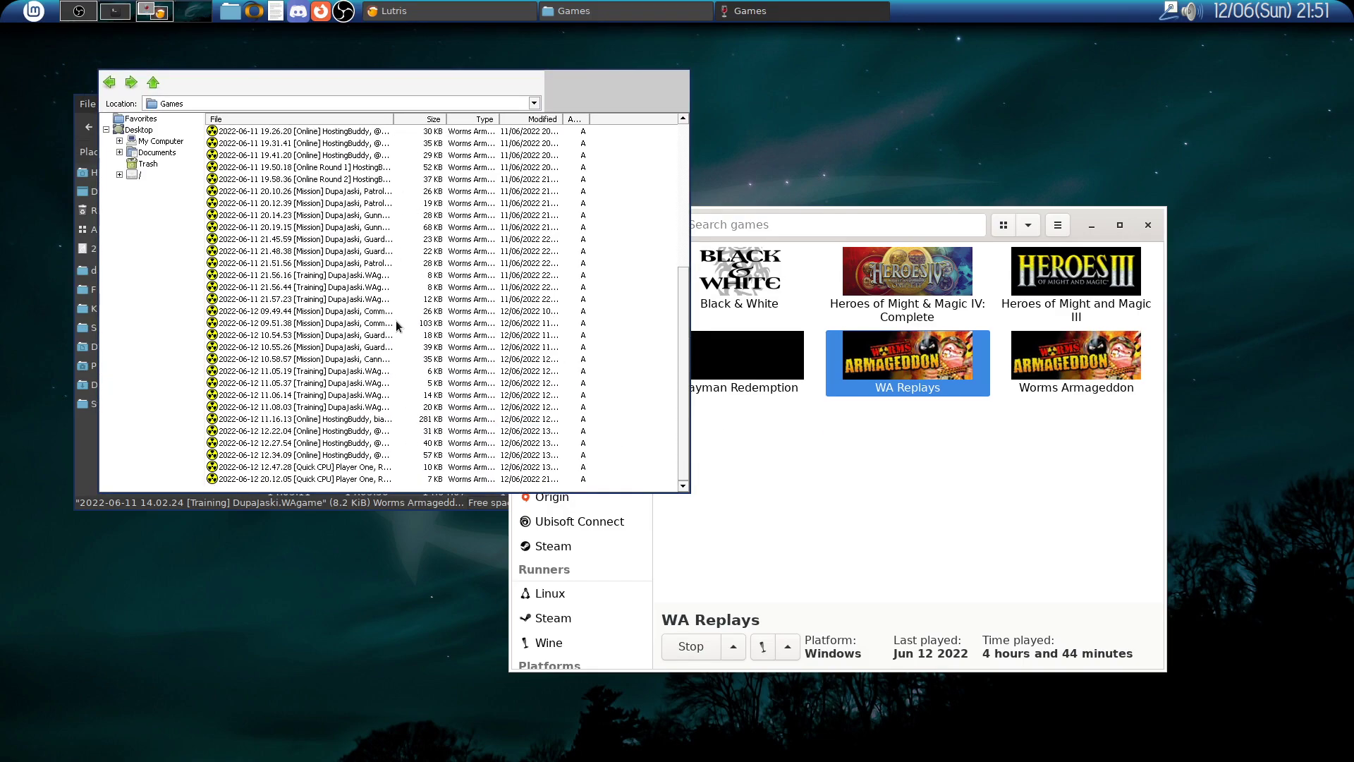
click(320, 457)
click(322, 458)
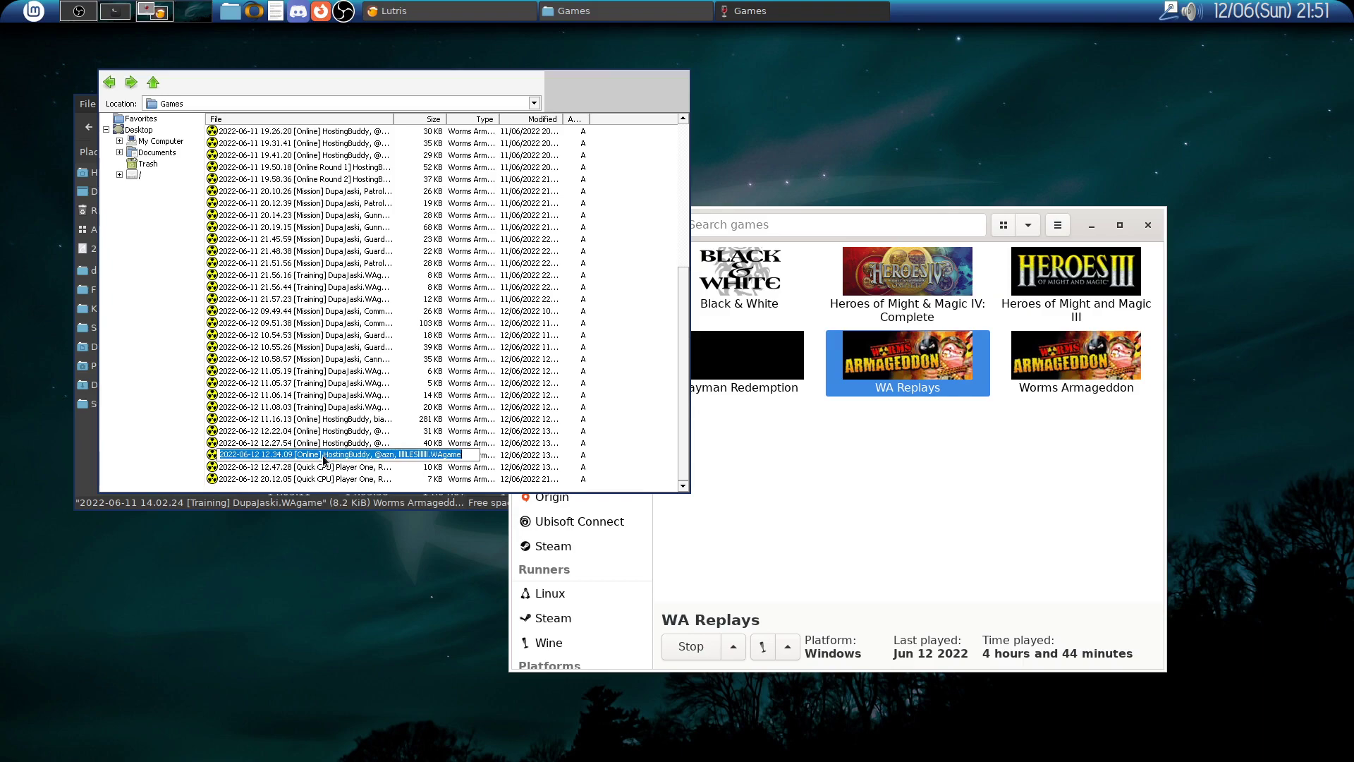
key(Return)
double_click(324, 456)
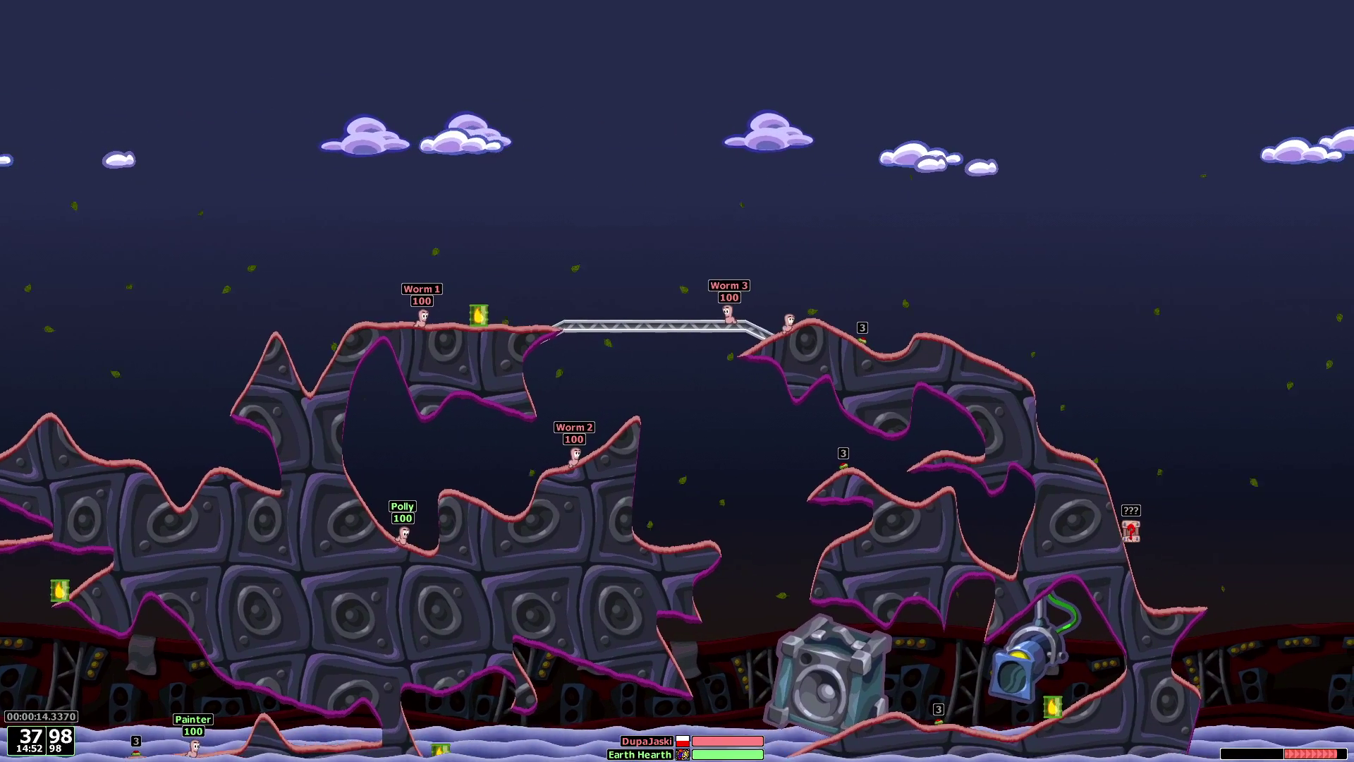
Quit the Worms Armageddon replay through the in-game menu and confirm
key(Escape)
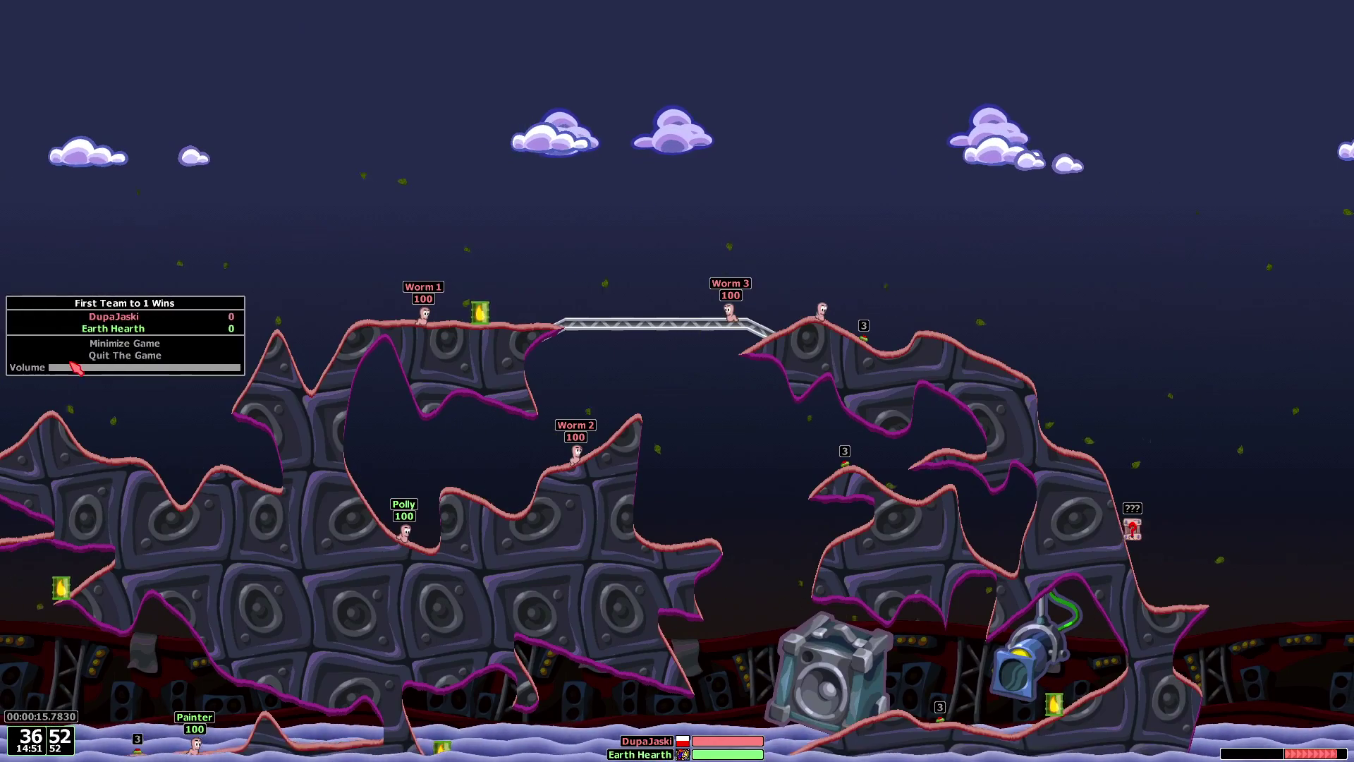
click(92, 357)
click(92, 406)
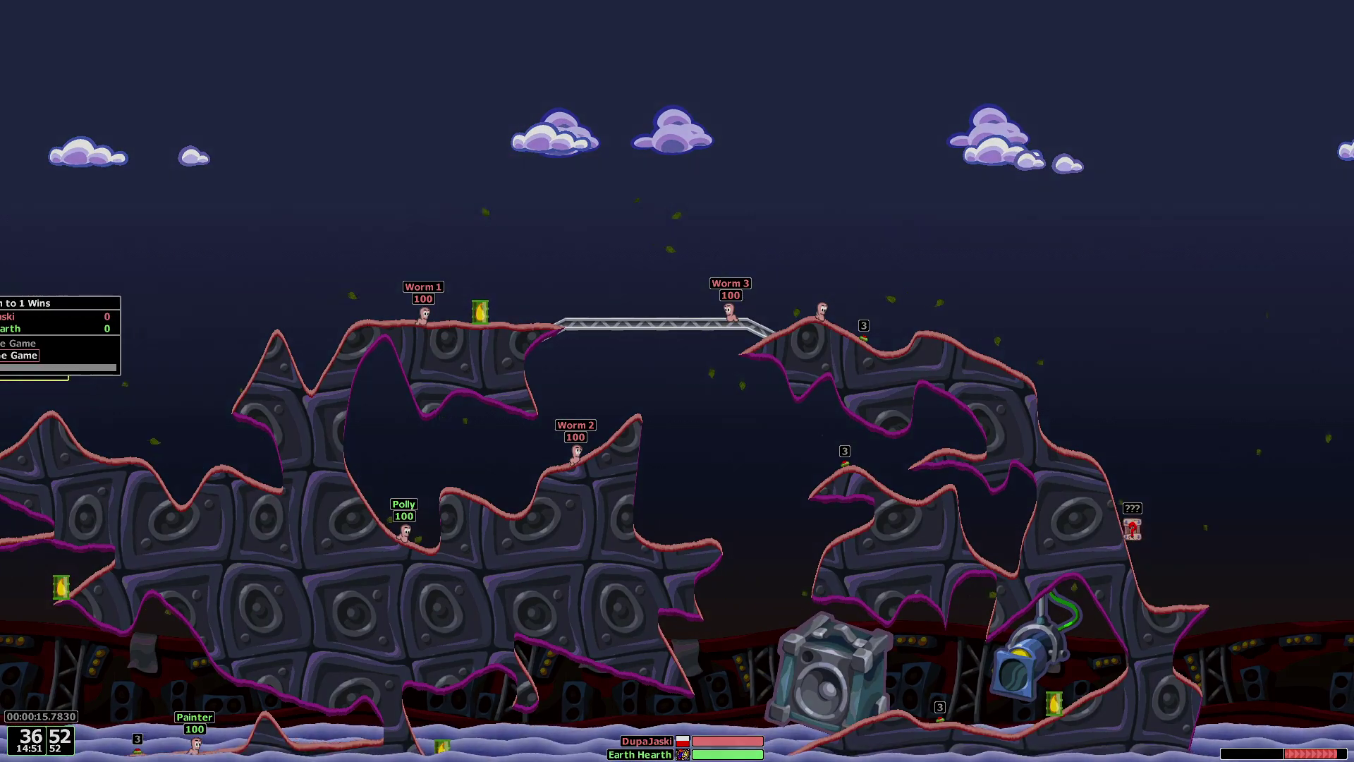